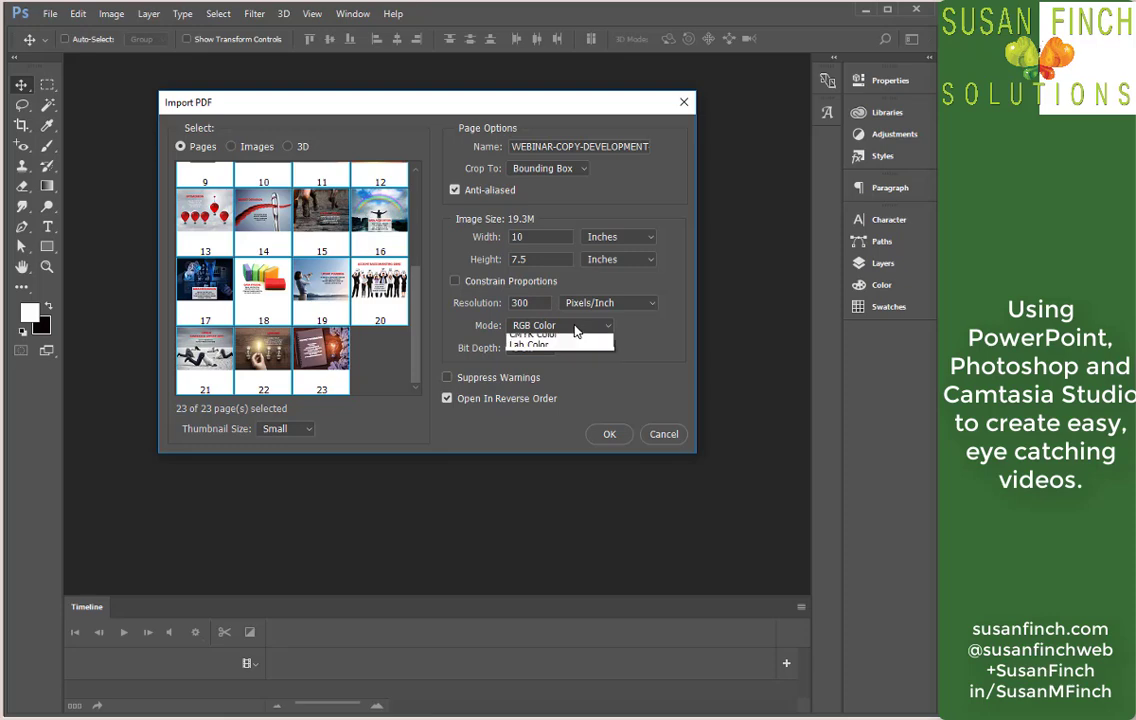
# Step: Import all 23 PDF pages at 10 x 7.5 inches, 300 pixels/inch, in RGB Color mode
pyautogui.click(631, 348)
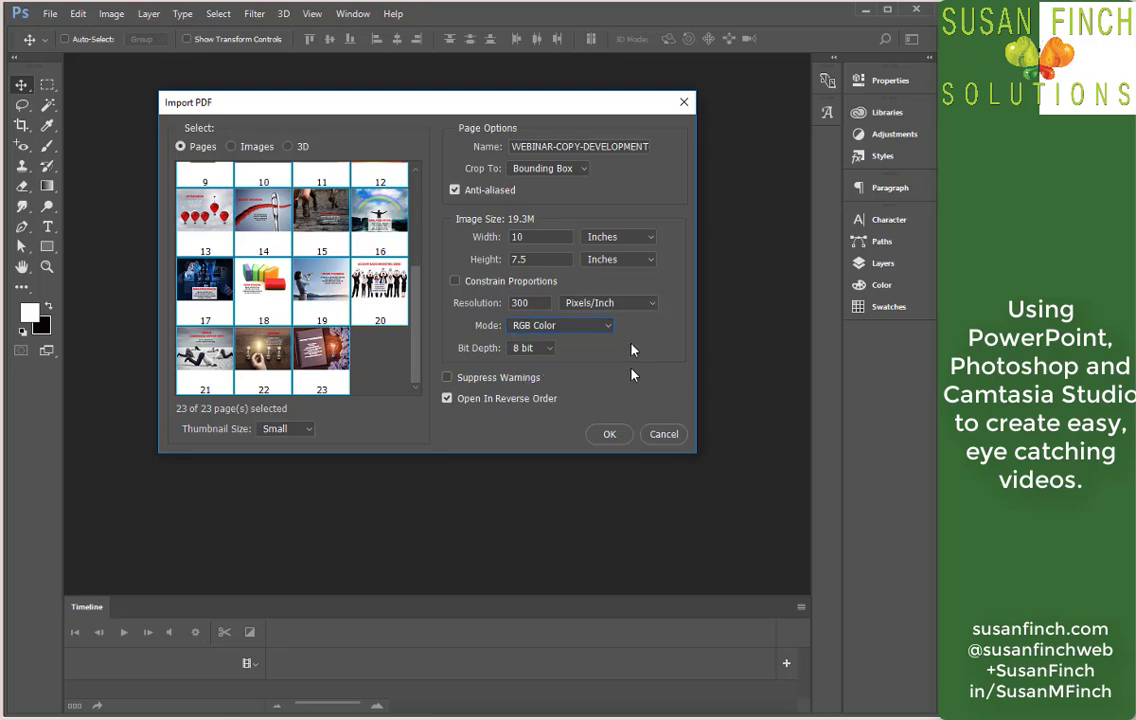
pyautogui.click(607, 433)
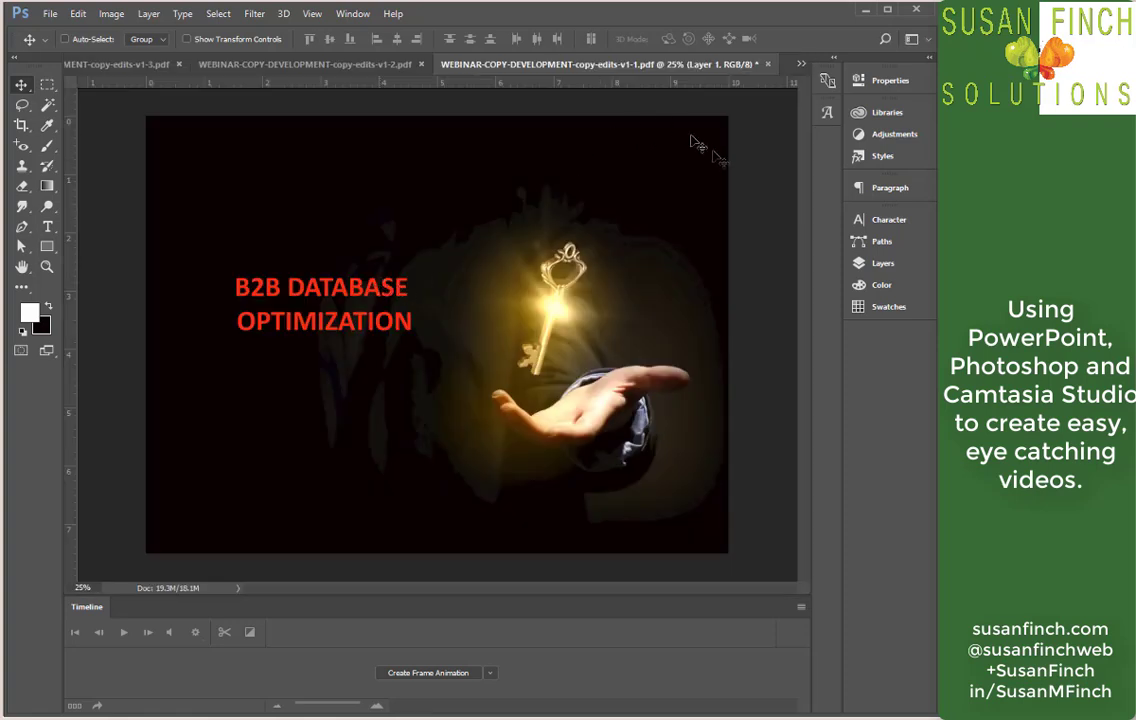
# Step: Save the B2B Database Optimization page as JPEG db1.jpg in the dbstrength folder, replacing the existing file, at Maximum quality 12
pyautogui.click(49, 14)
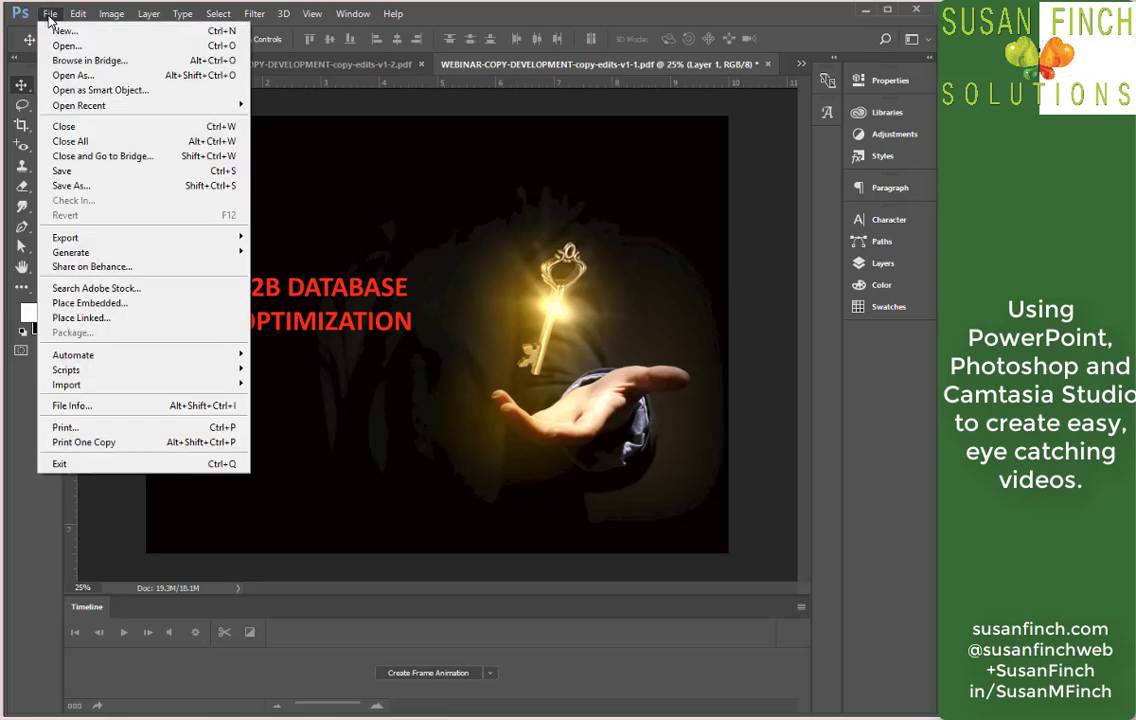
pyautogui.click(118, 185)
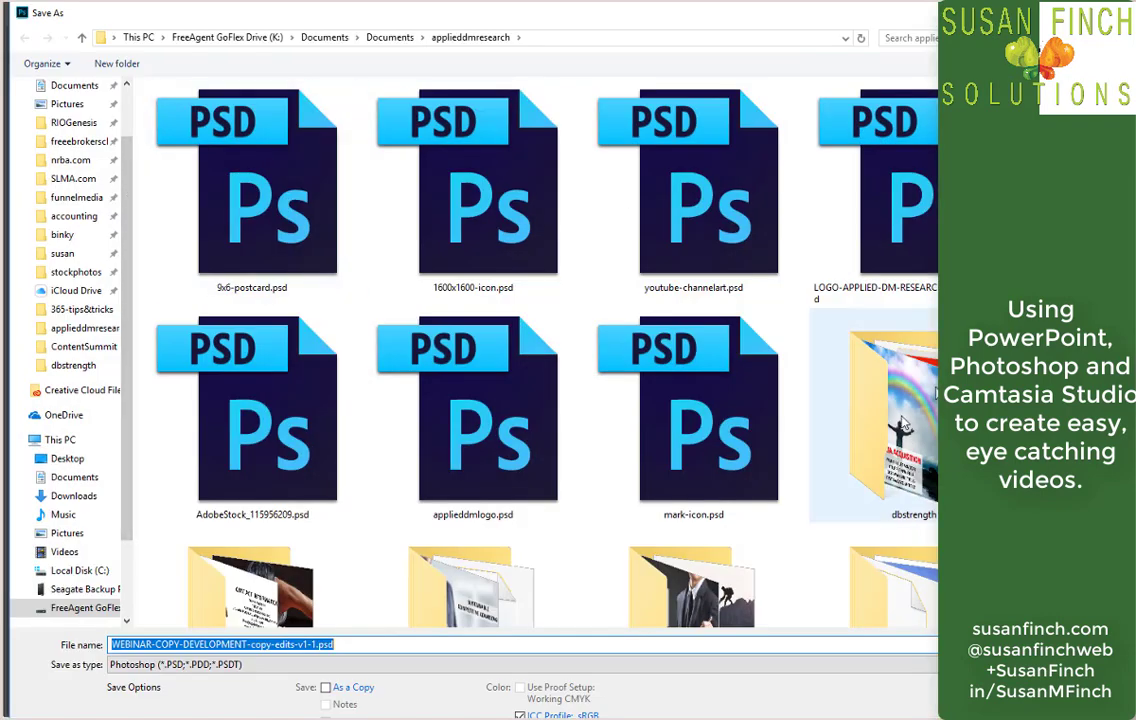
pyautogui.doubleClick(893, 425)
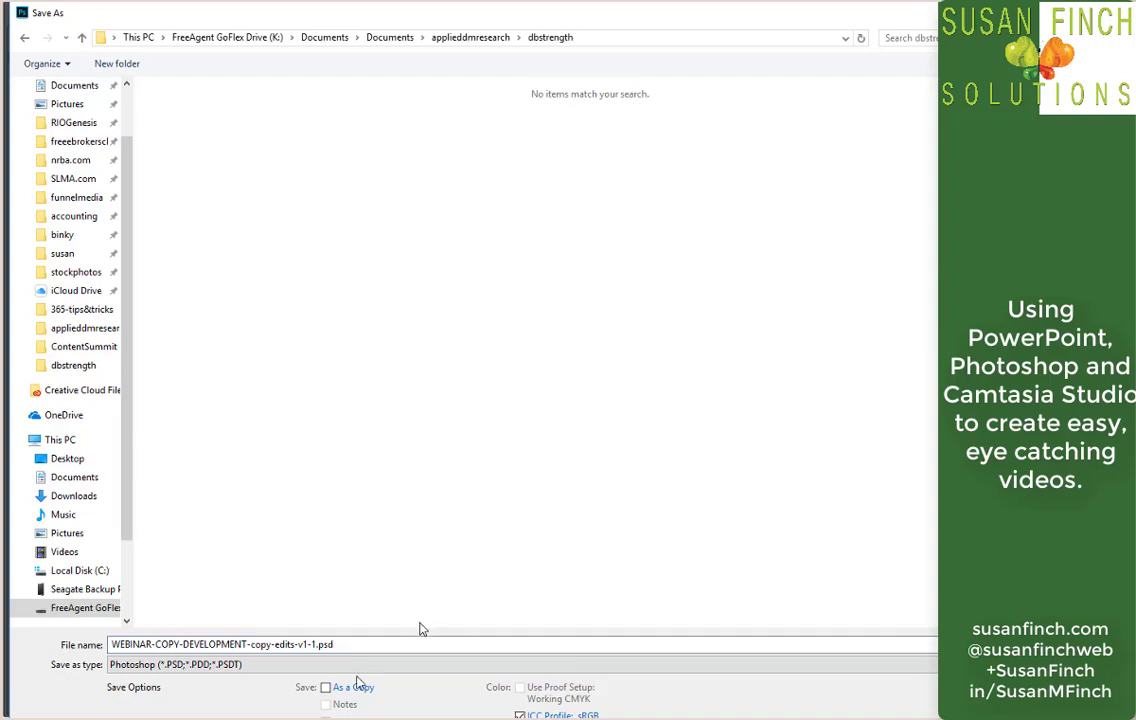
pyautogui.click(213, 665)
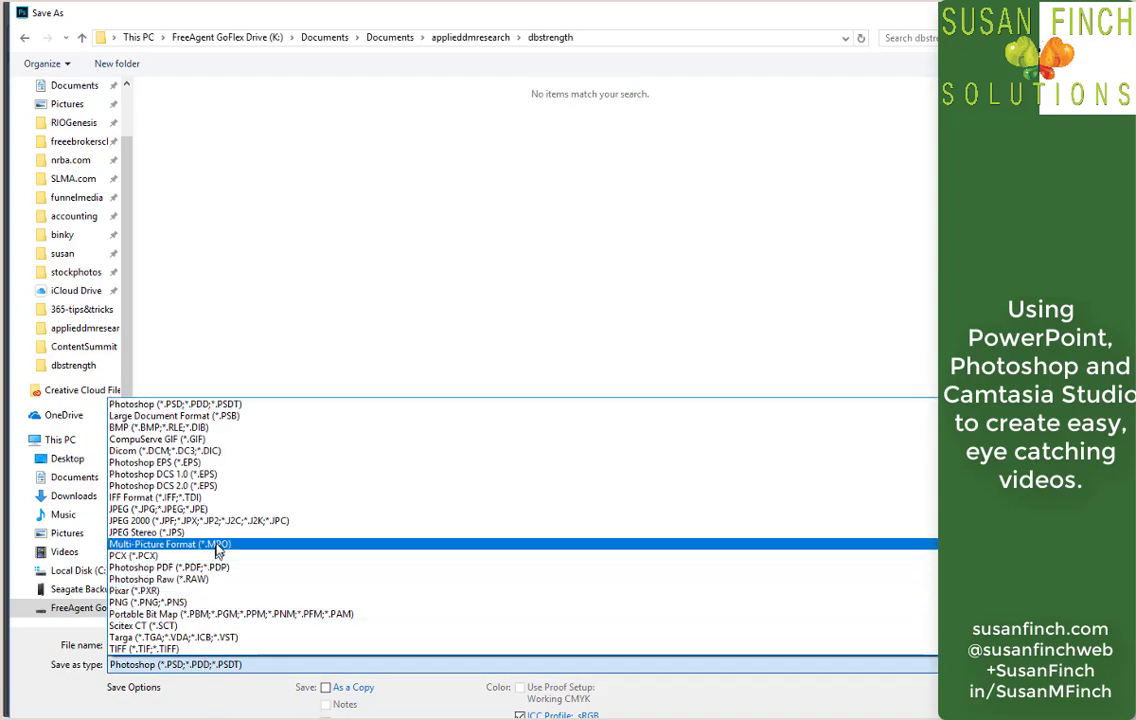
pyautogui.click(200, 509)
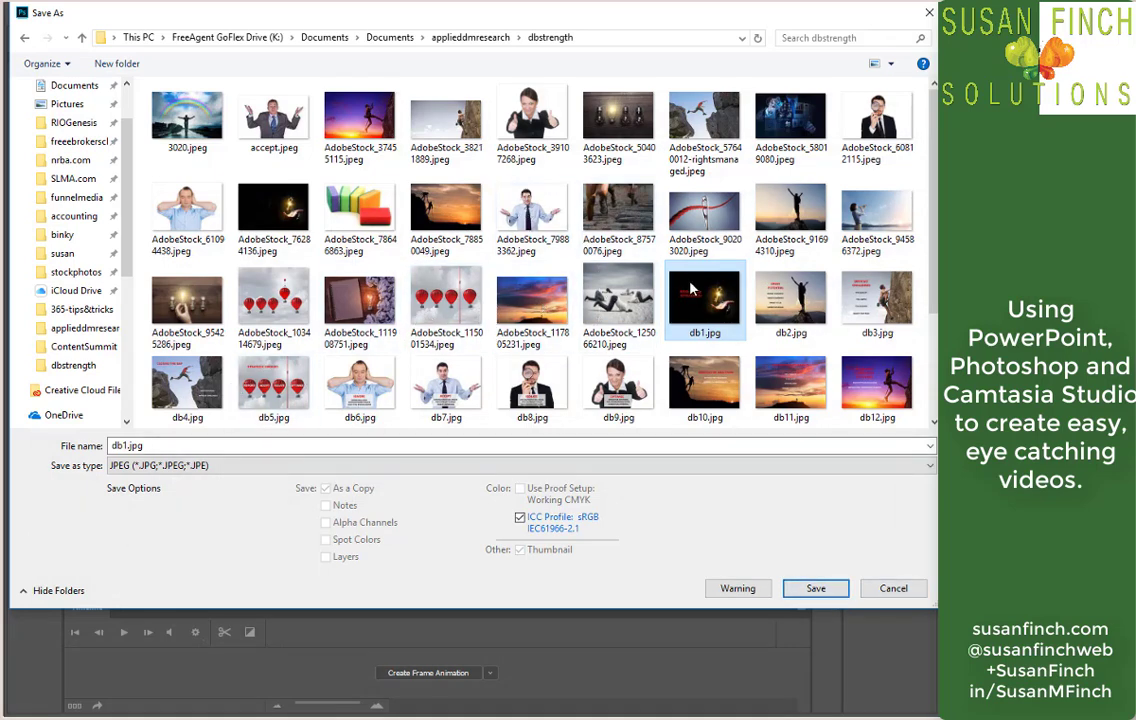
pyautogui.click(814, 590)
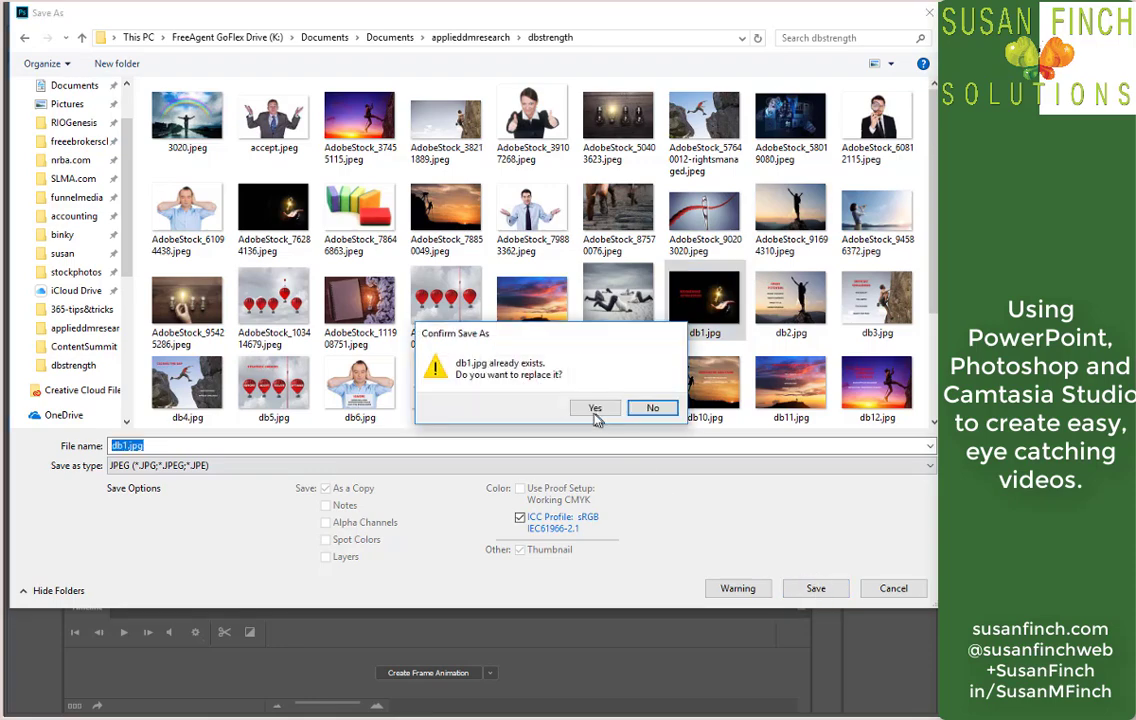
pyautogui.click(596, 409)
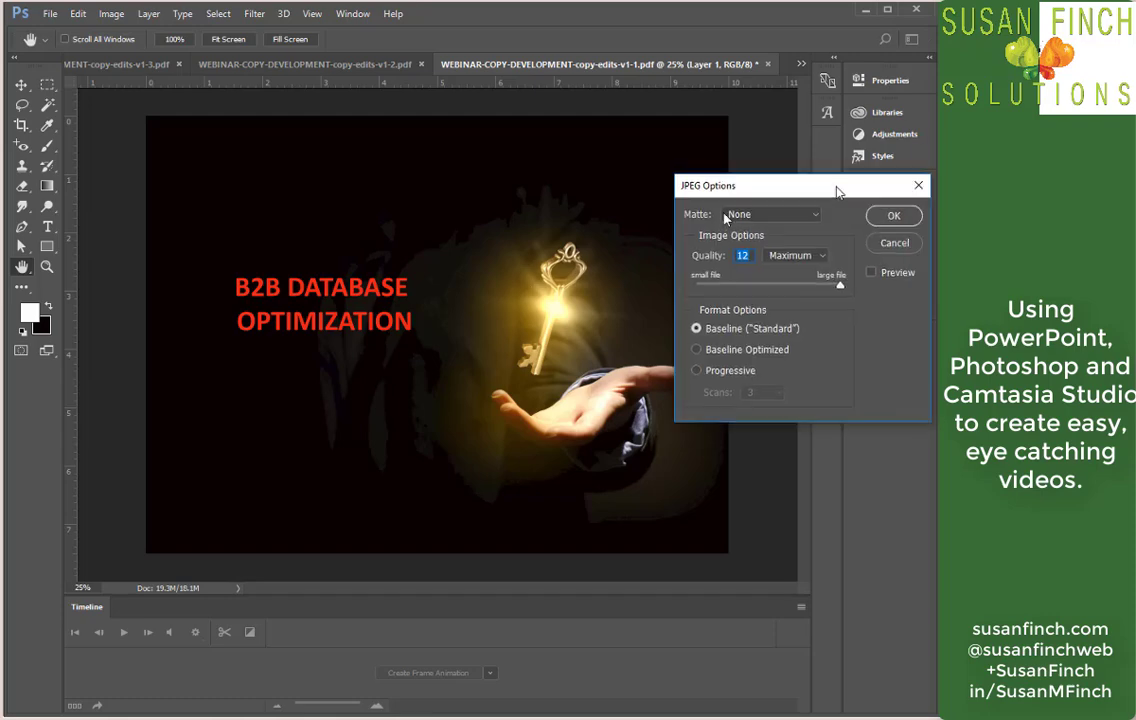
pyautogui.moveTo(836, 188); pyautogui.dragTo(432, 190)
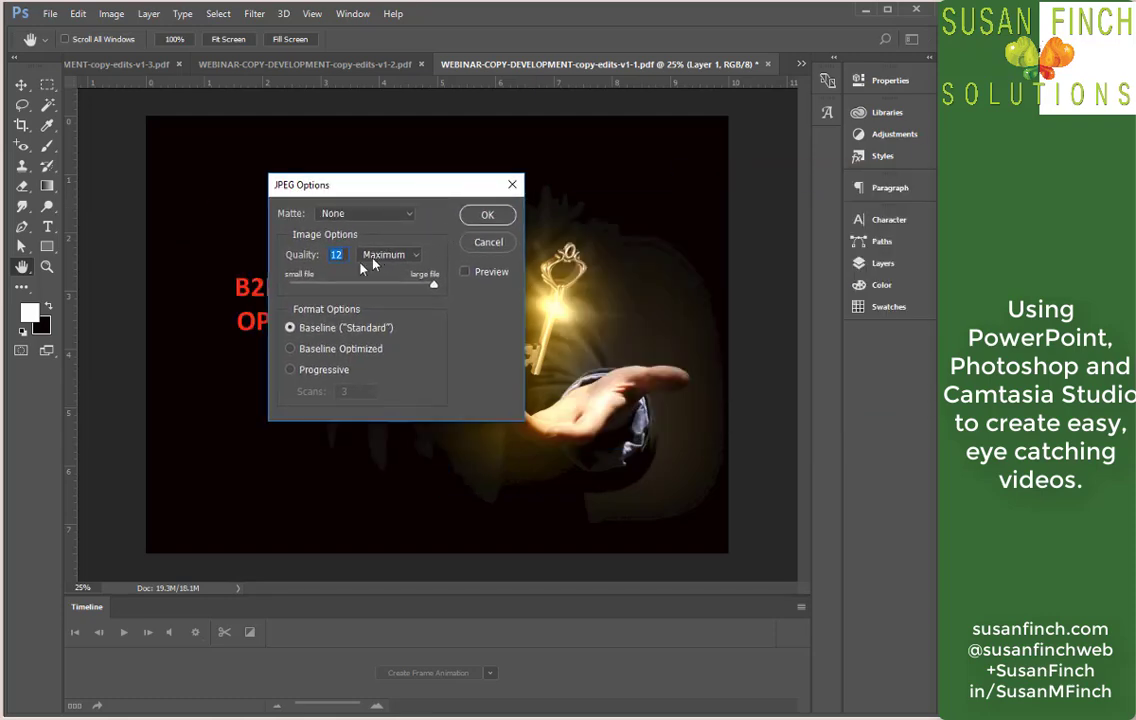
pyautogui.click(487, 213)
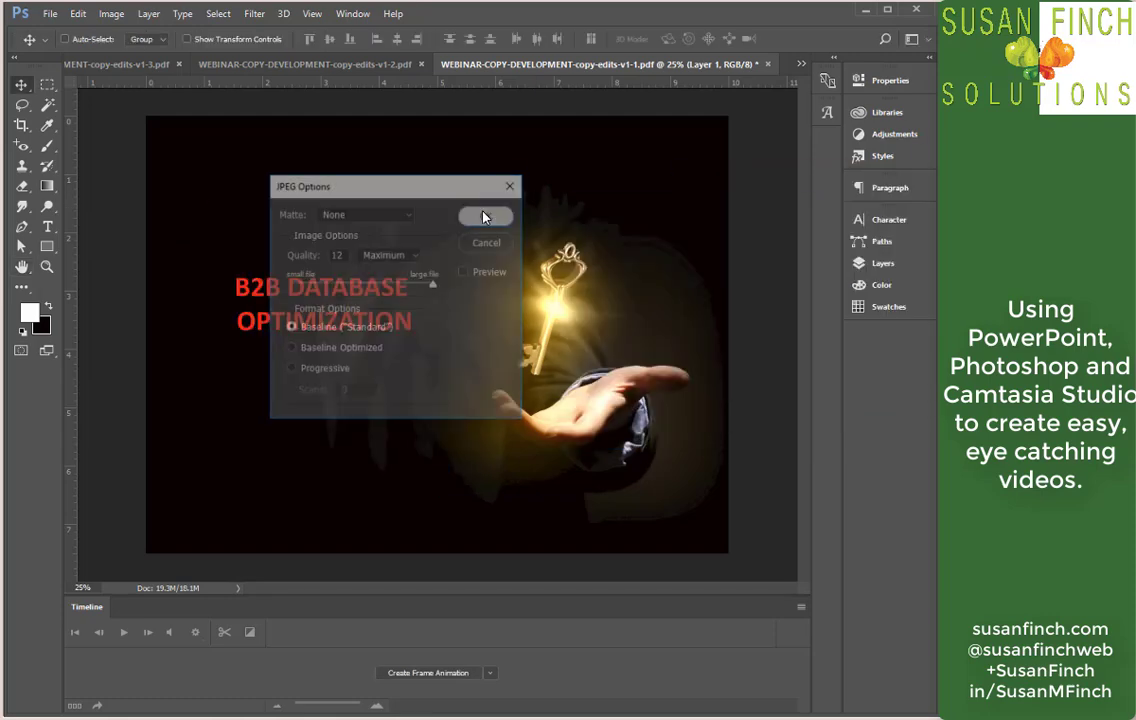
# Step: Close the v1-1, v1-2 and v1-3 page documents without saving their changes
pyautogui.click(767, 65)
pyautogui.click(486, 296)
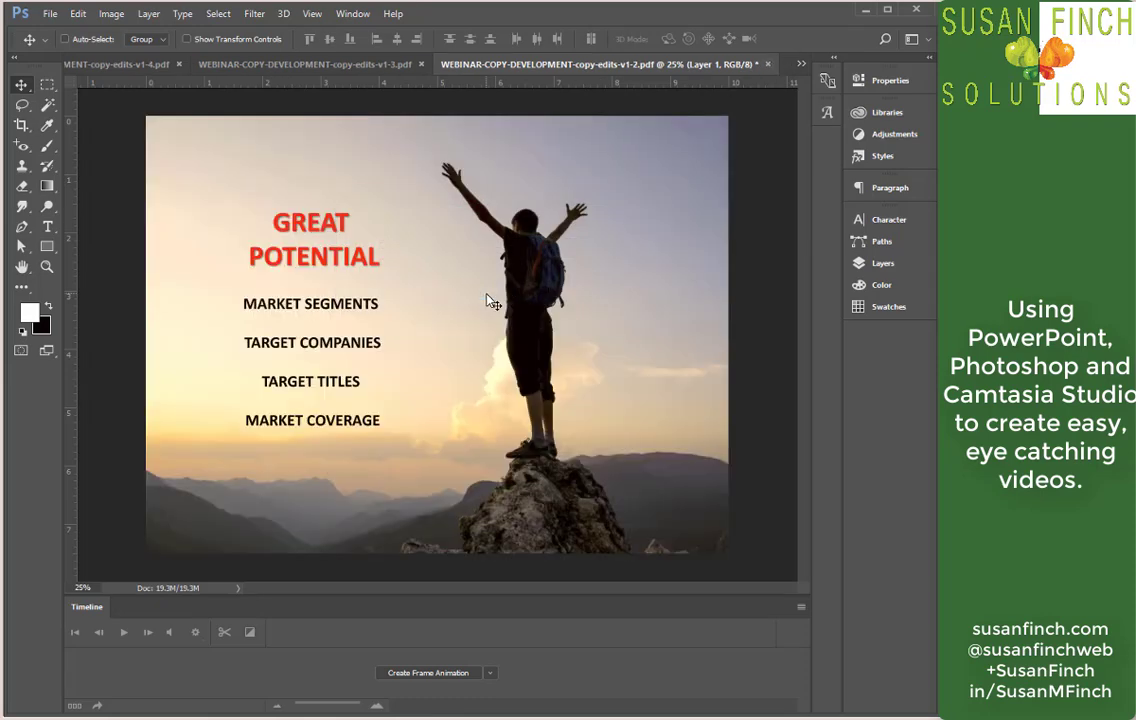
pyautogui.click(768, 65)
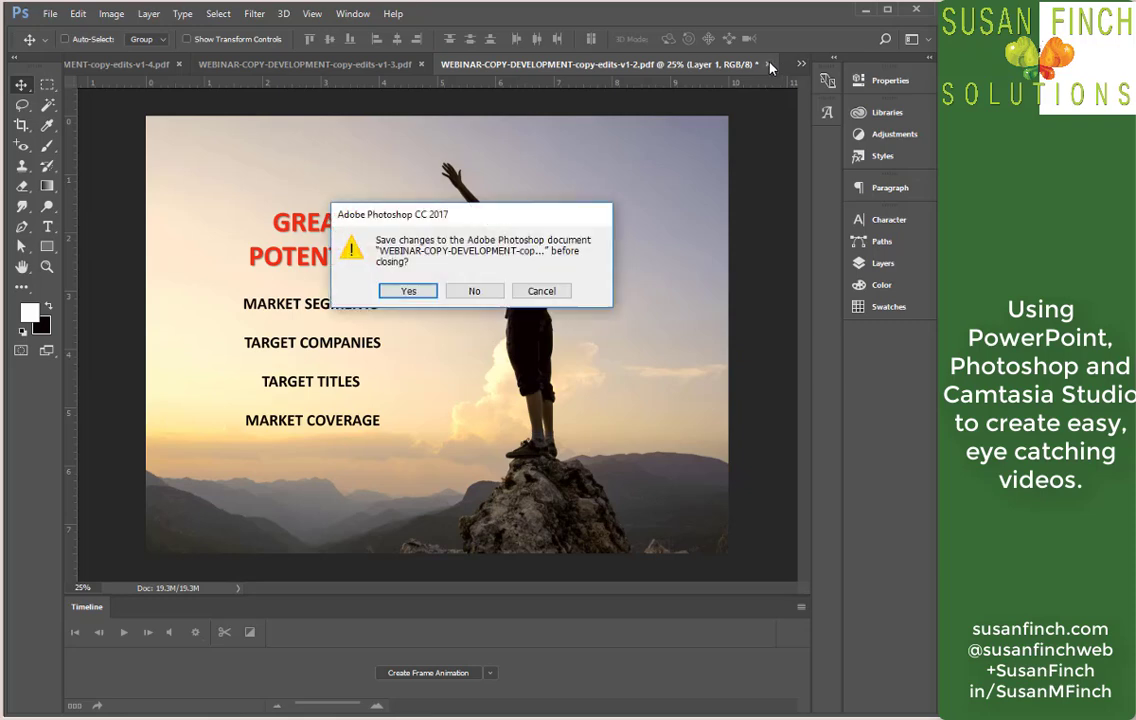
pyautogui.click(470, 291)
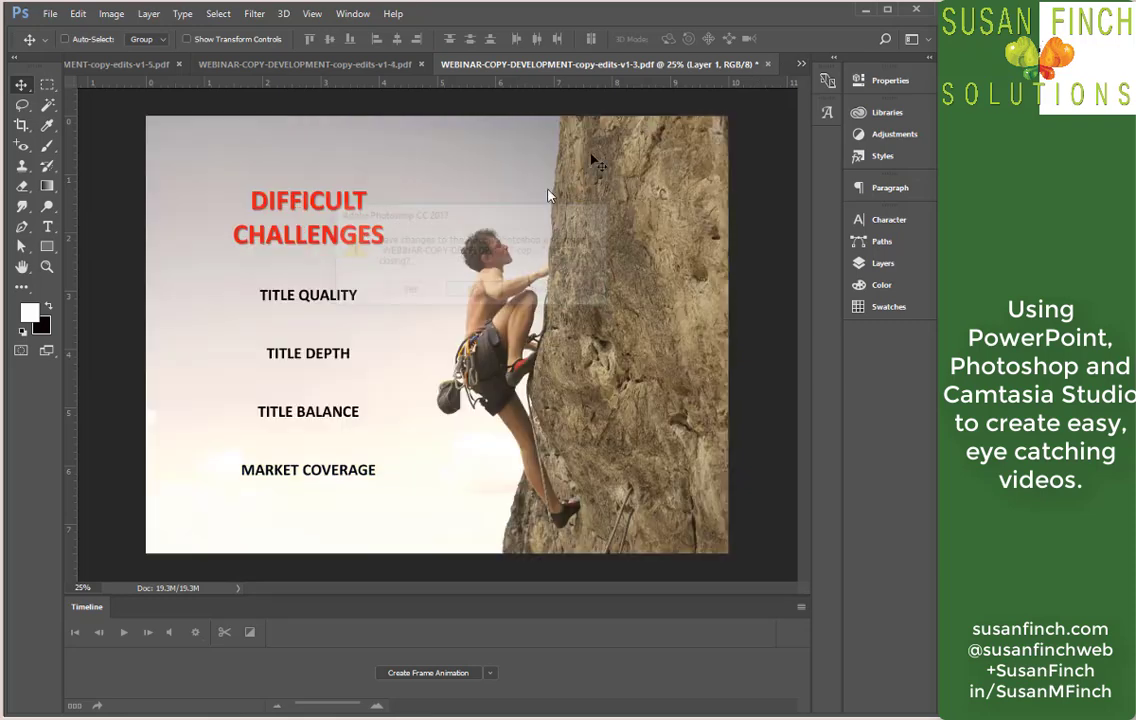
pyautogui.click(768, 65)
pyautogui.click(471, 292)
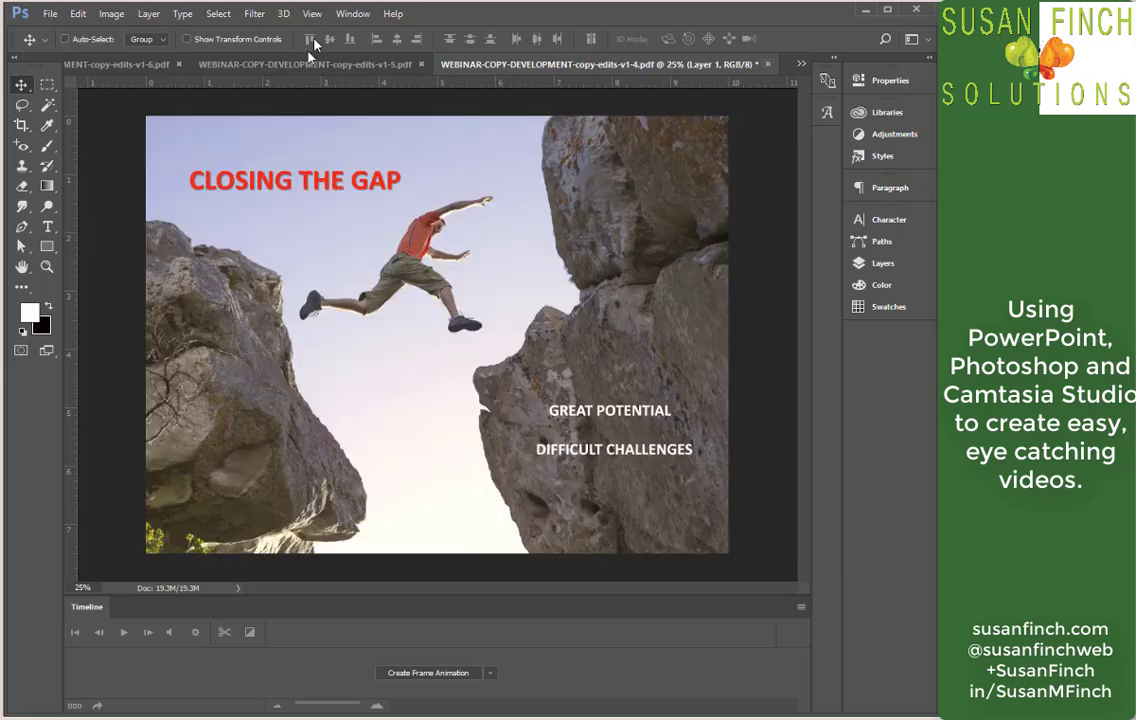
# Step: Save the v1-6 Ignore page as JPEG db6.jpg in the dbstrength folder, replacing the existing file, at Maximum quality 12
pyautogui.click(125, 65)
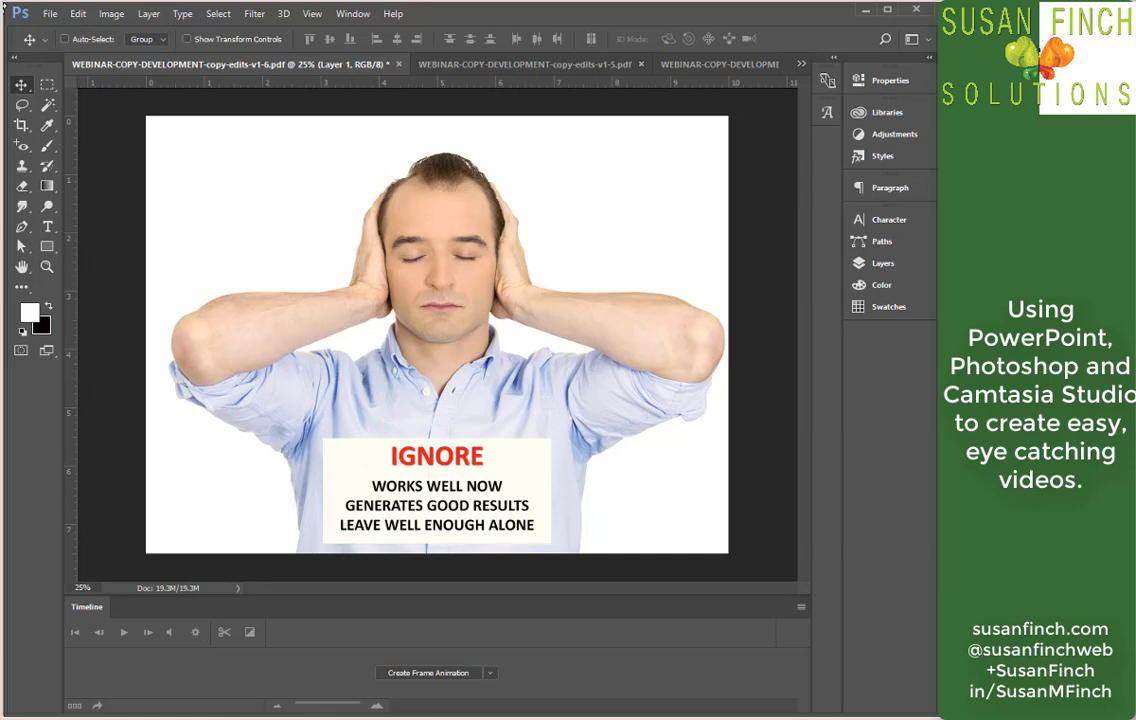
pyautogui.click(49, 13)
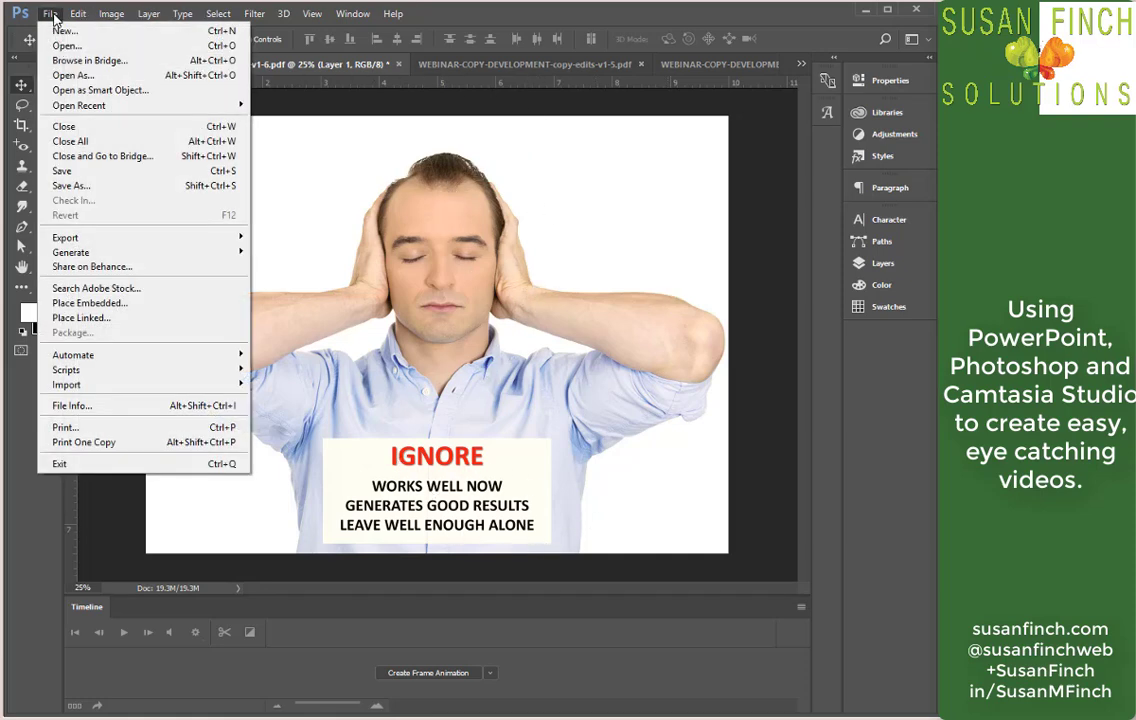
pyautogui.click(92, 186)
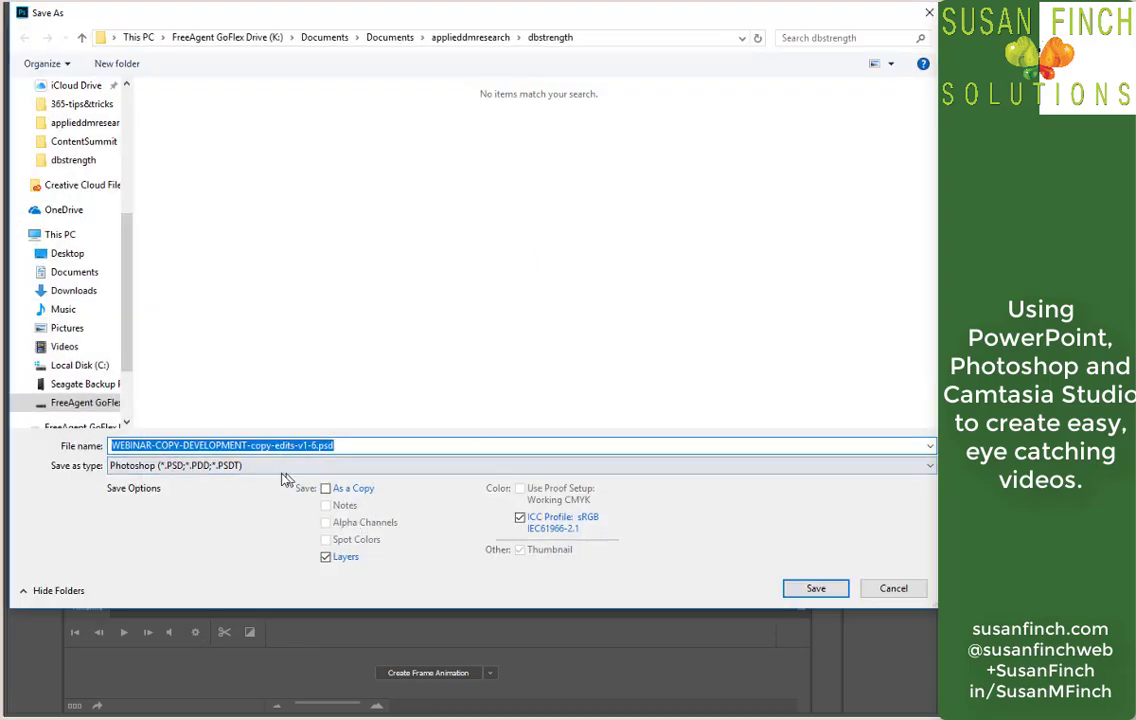
pyautogui.click(268, 467)
pyautogui.click(236, 481)
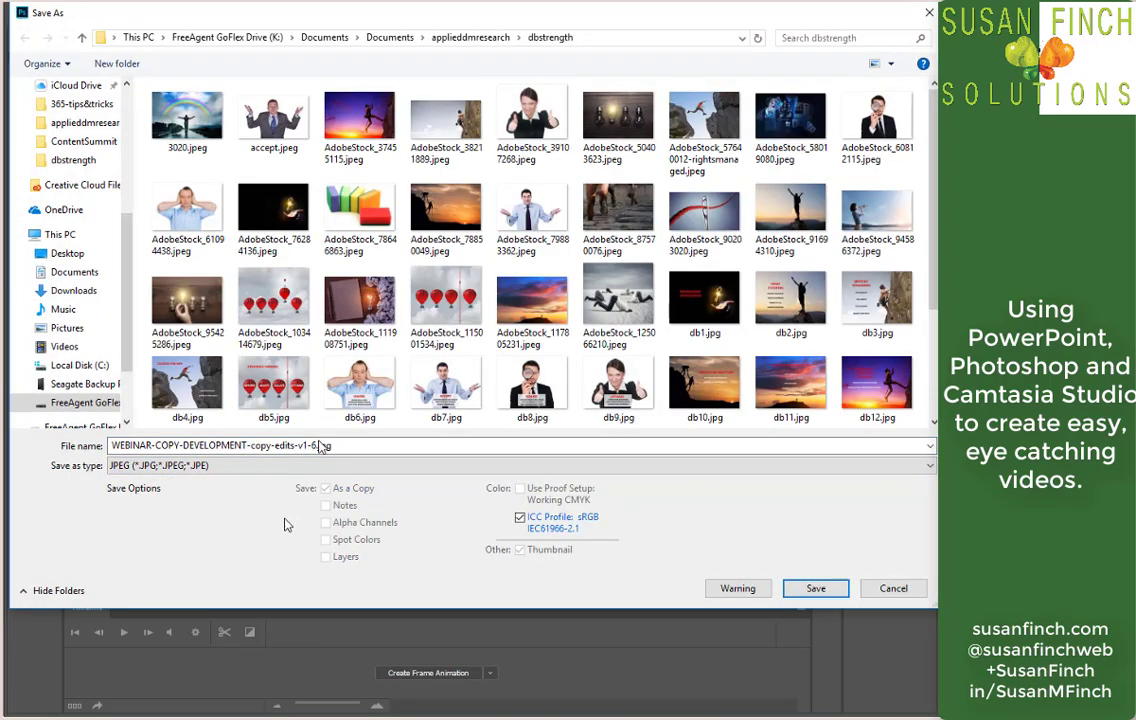
pyautogui.click(352, 362)
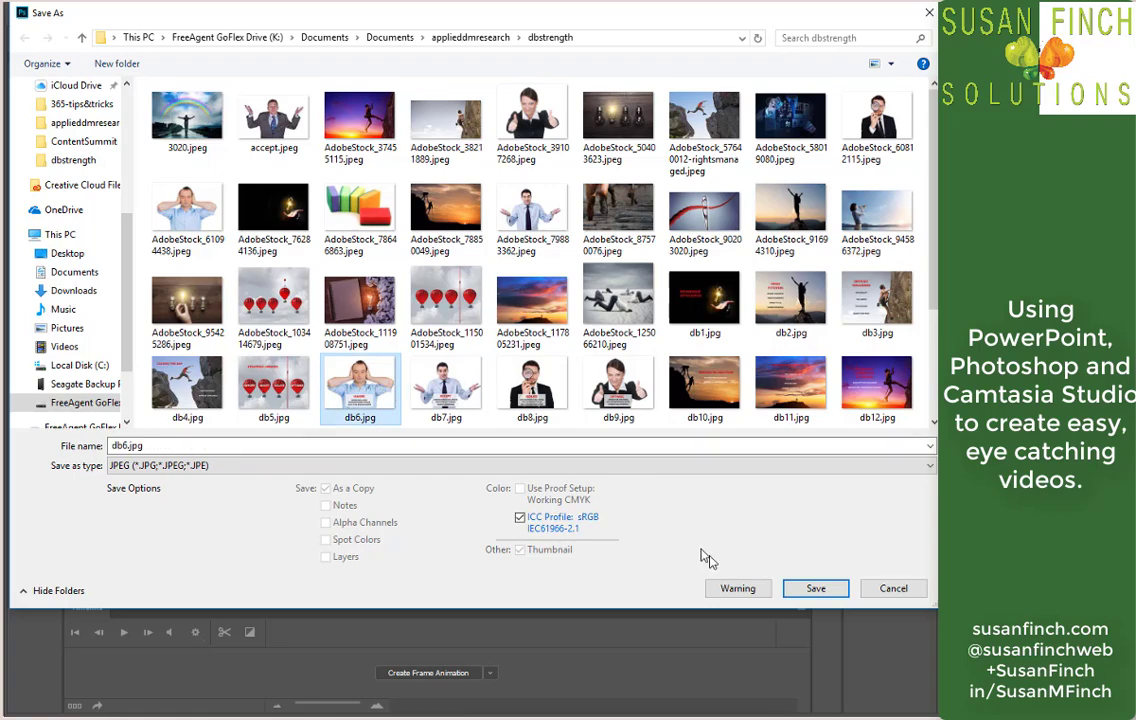
pyautogui.click(816, 588)
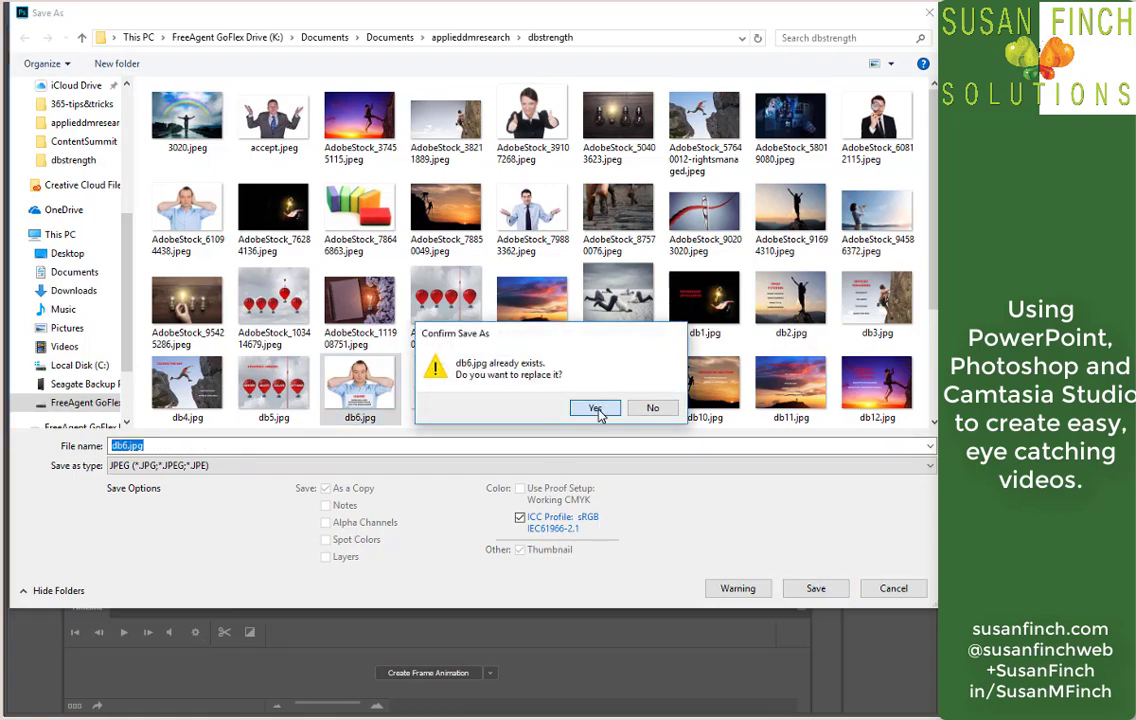
pyautogui.click(657, 405)
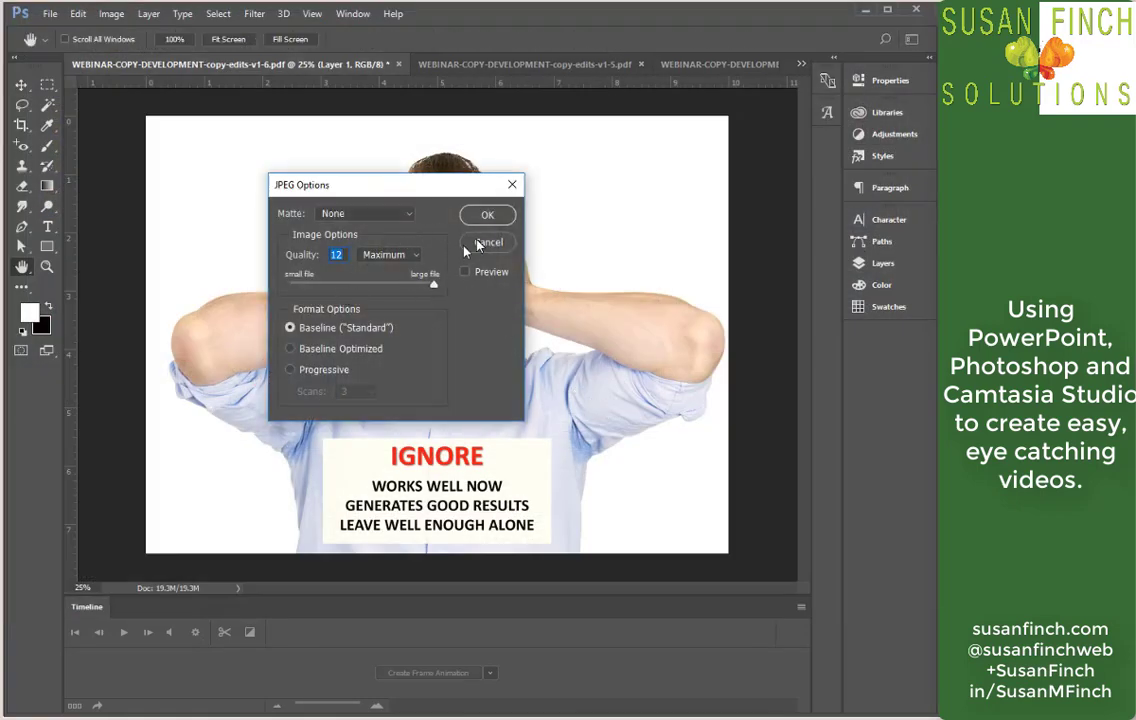
pyautogui.click(486, 216)
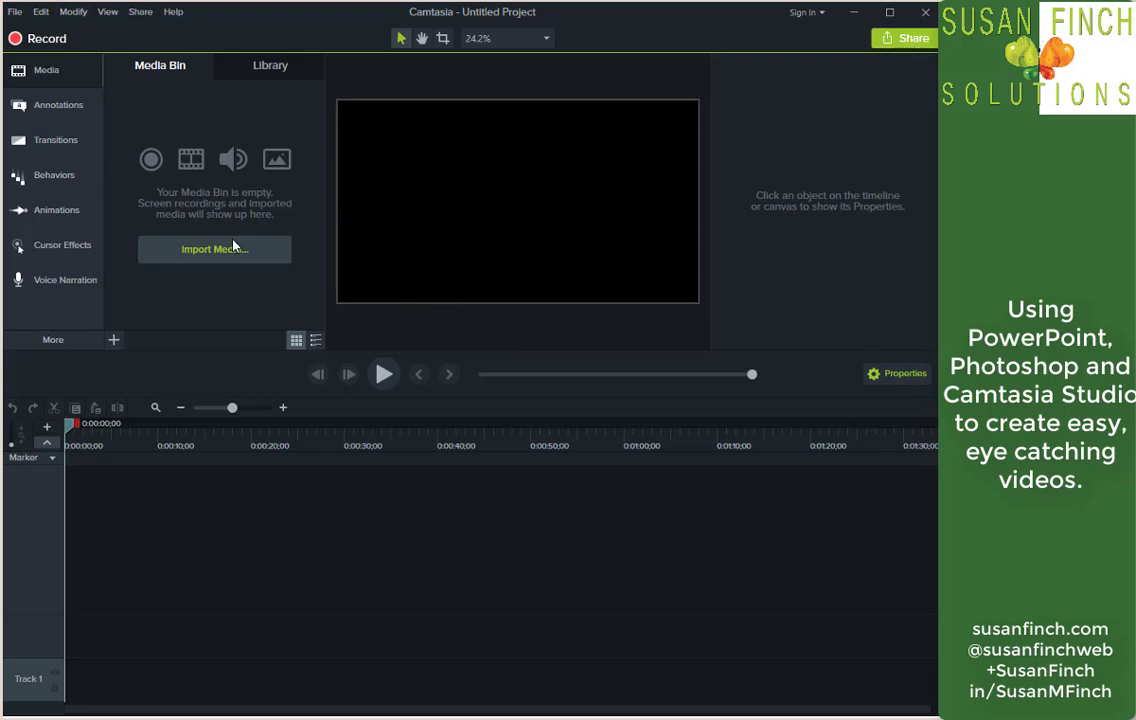
# Step: In Camtasia, import db1.jpg through db23.jpg from the dbstrength folder and place db23.jpg at the start of Track 1
pyautogui.click(206, 257)
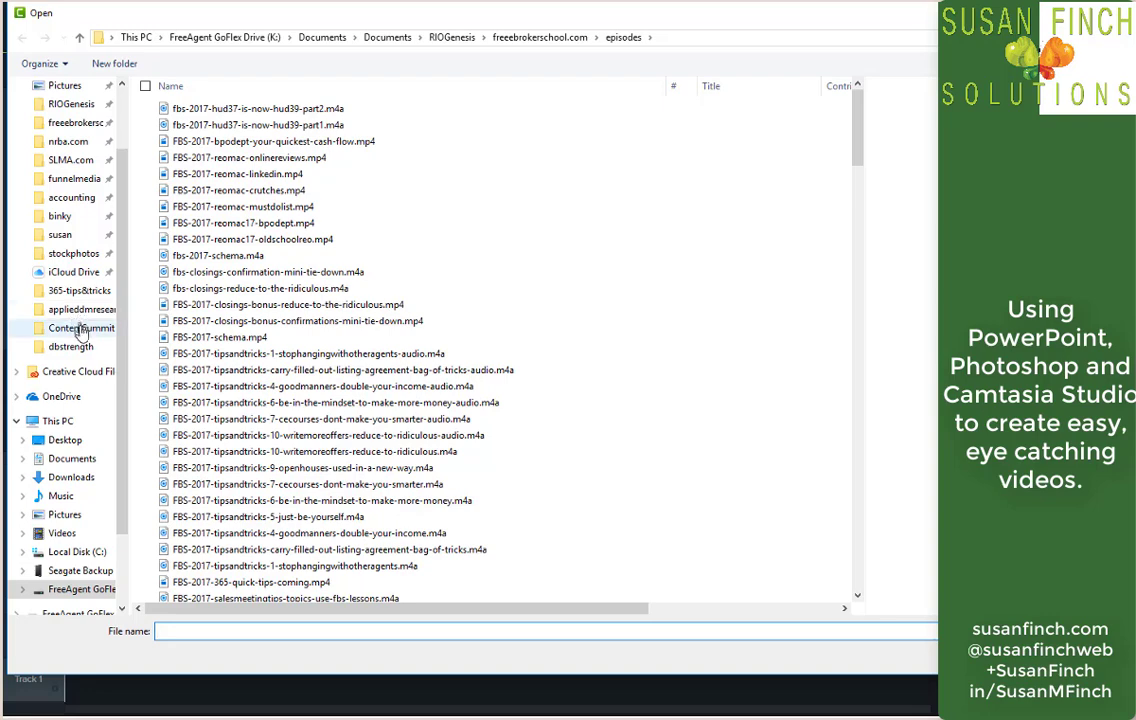
pyautogui.click(70, 346)
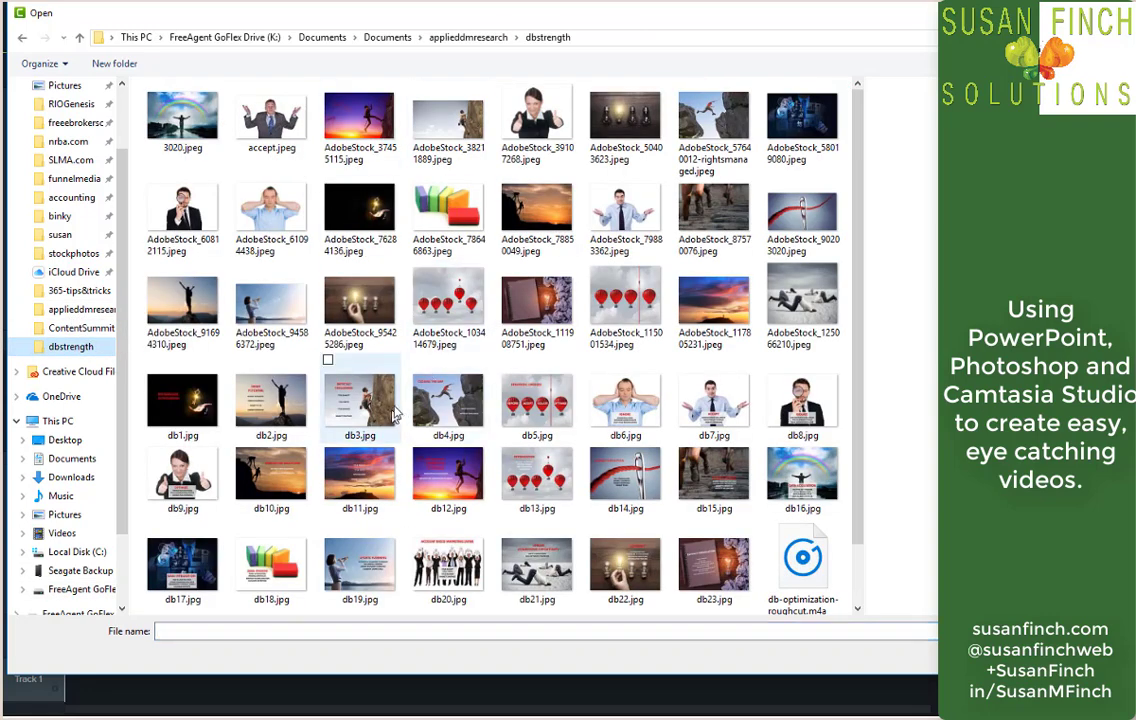
pyautogui.click(200, 410)
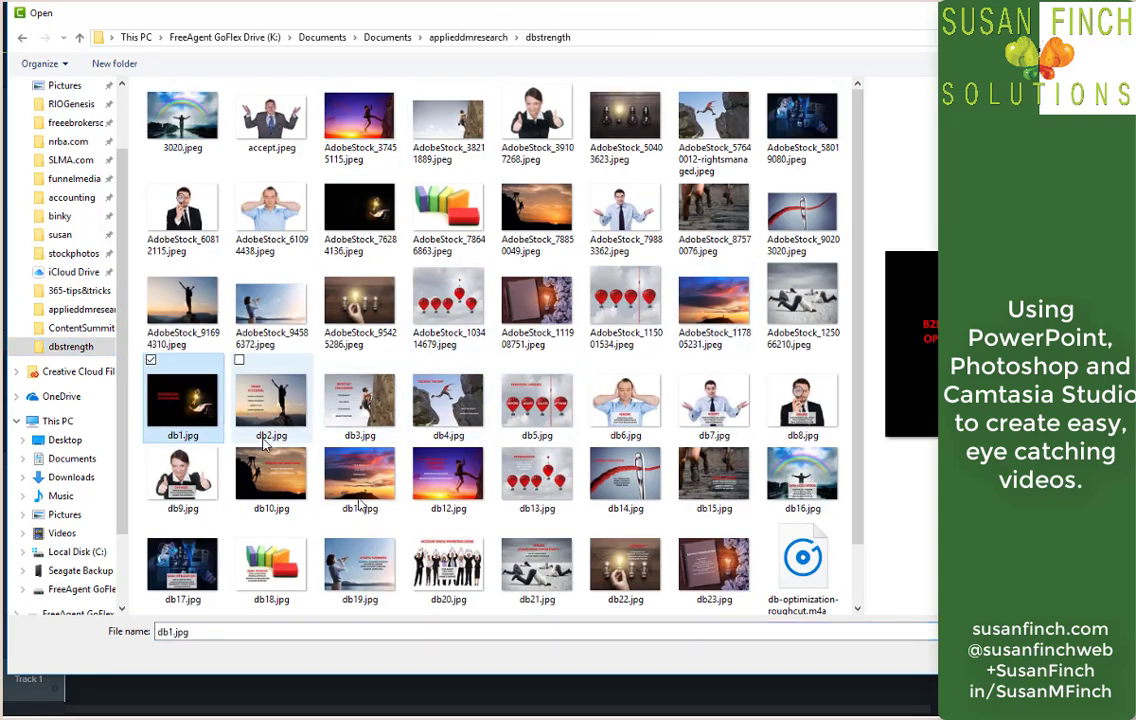
pyautogui.scroll(-1, 710, 563)
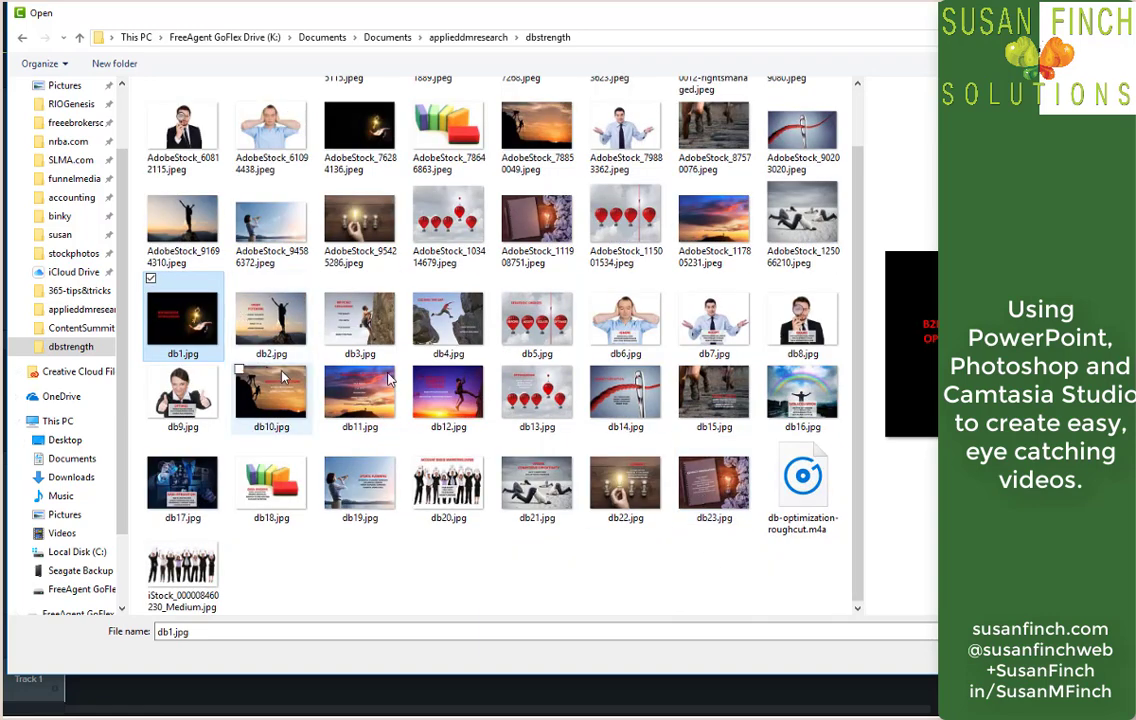
pyautogui.keyDown('shift'); pyautogui.click(713, 490); pyautogui.keyUp('shift')
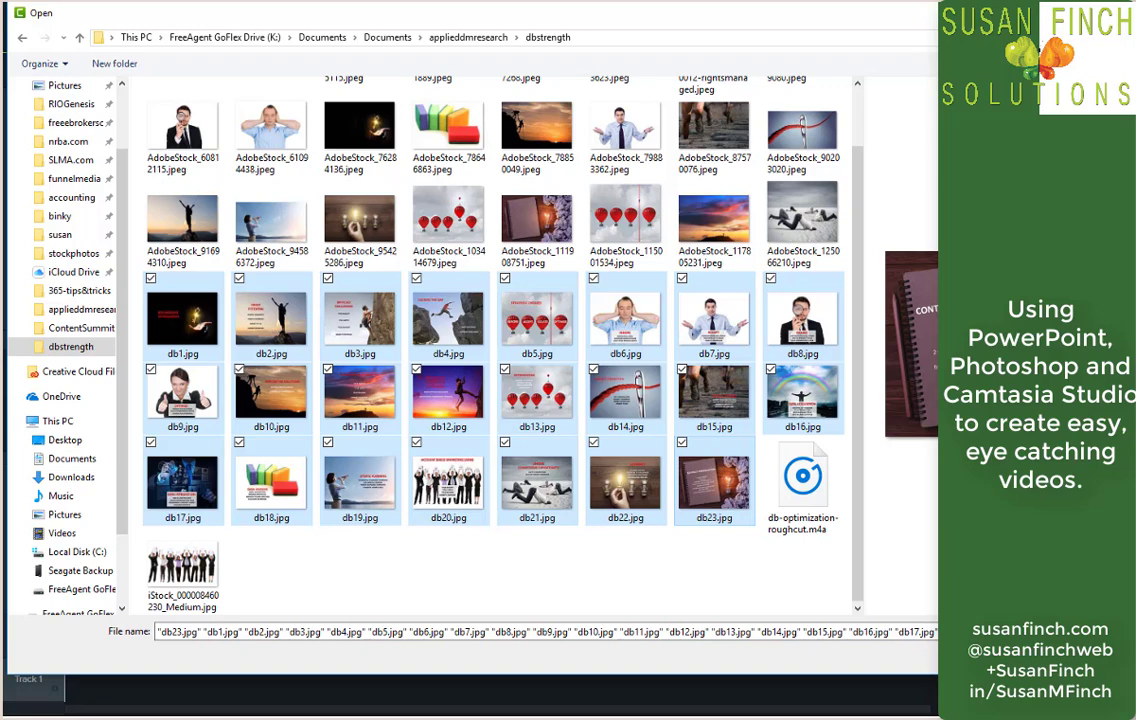
pyautogui.press('Return')
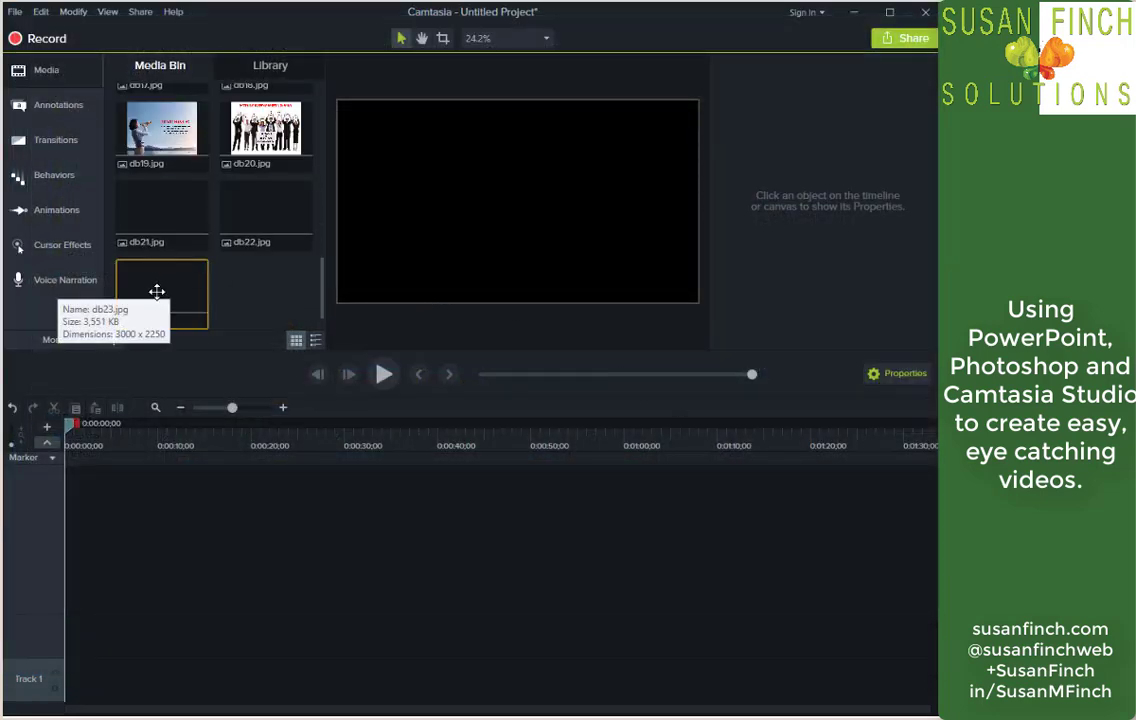
pyautogui.moveTo(172, 288); pyautogui.dragTo(76, 649)
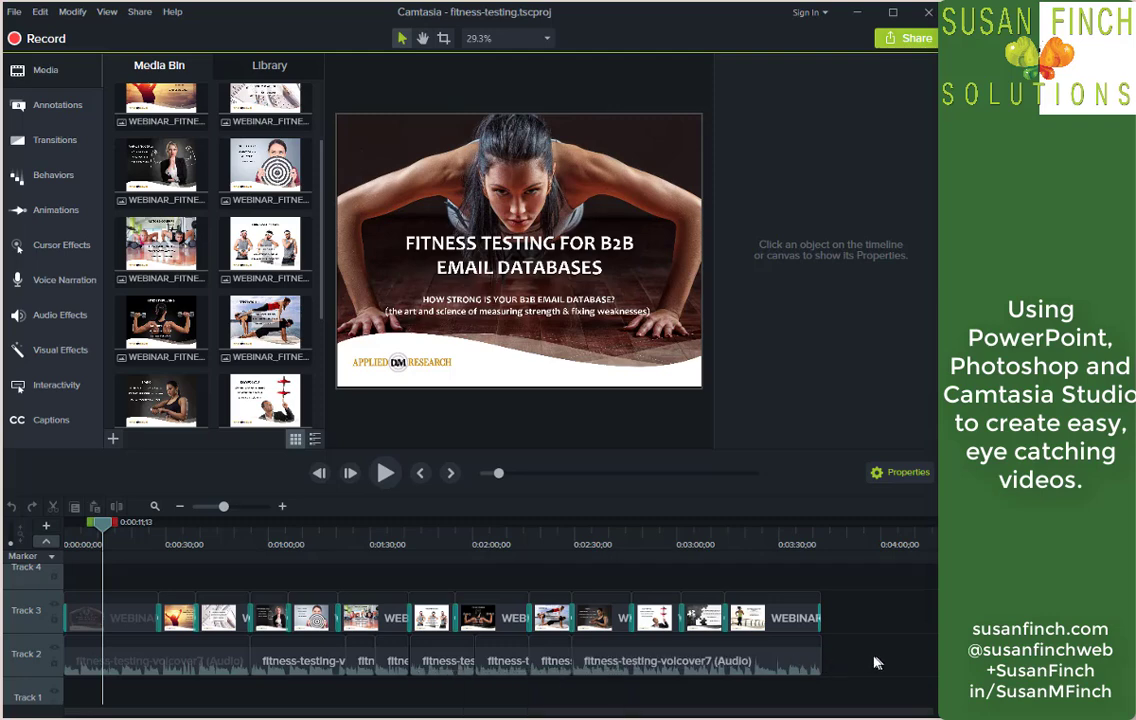
# Step: Inspect several of the split voice-over audio clips on Track 2 of the fitness-testing project
pyautogui.click(260, 667)
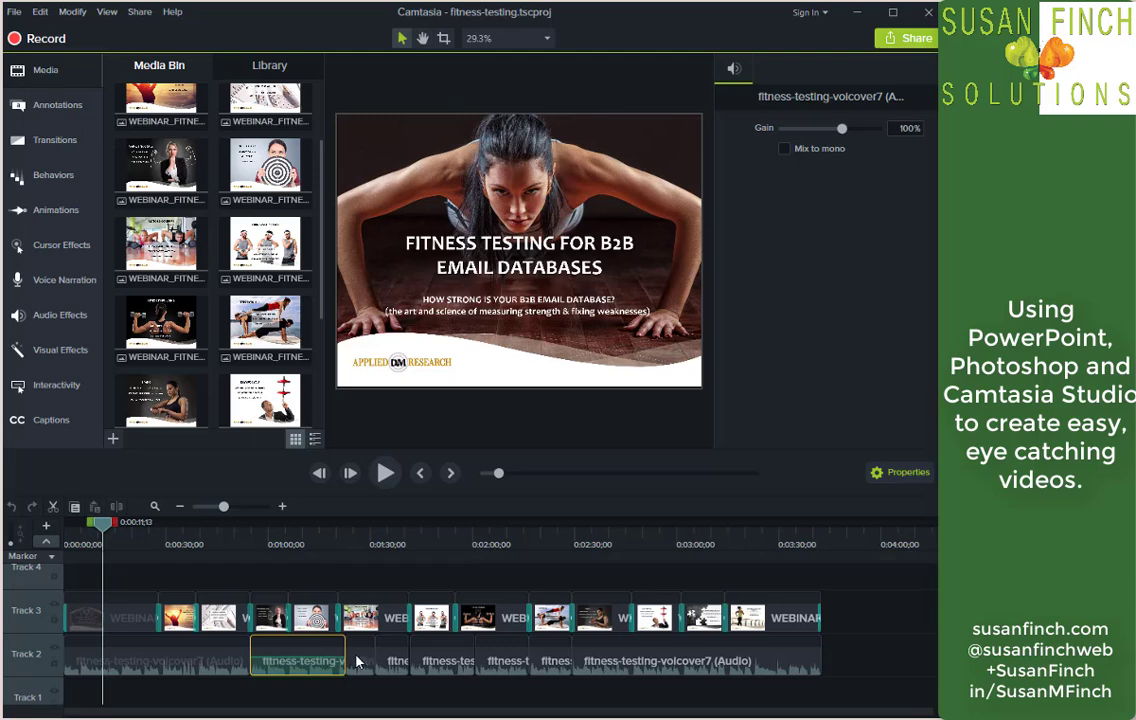
pyautogui.click(440, 664)
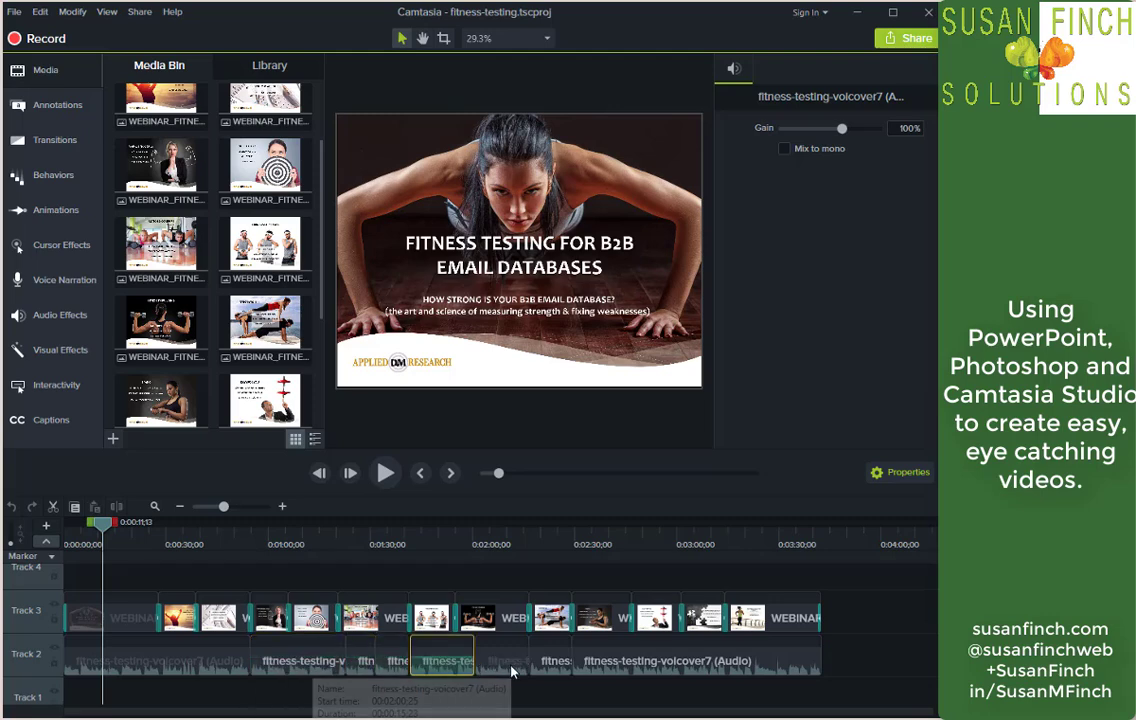
pyautogui.click(582, 665)
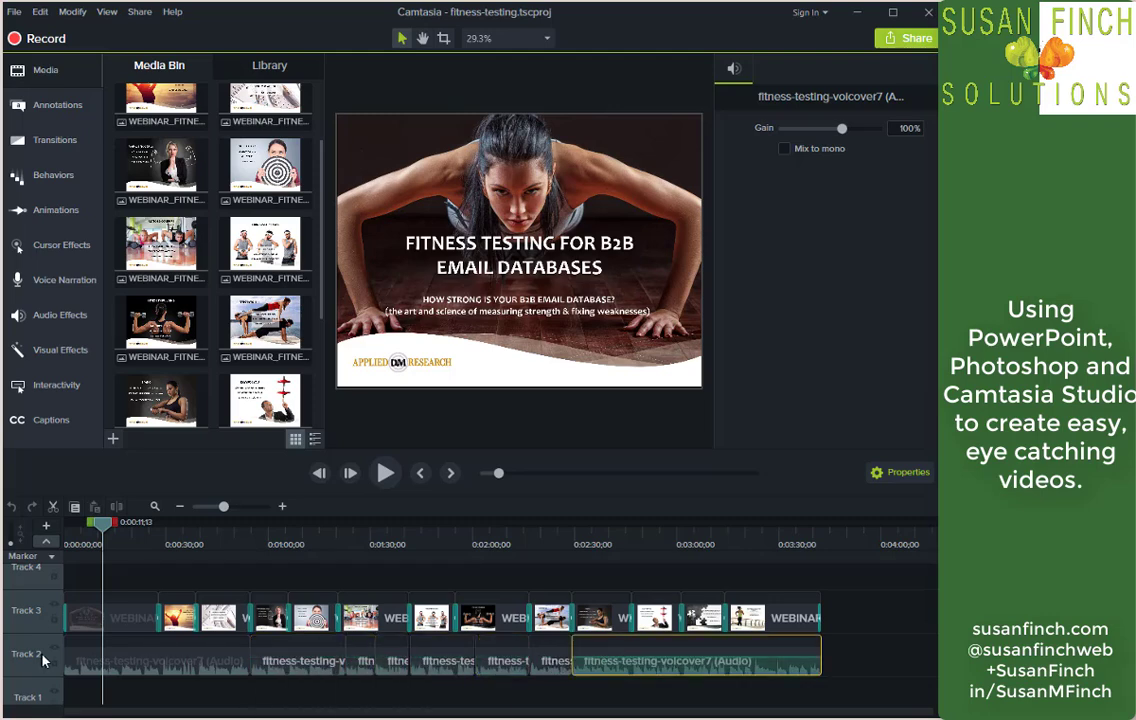